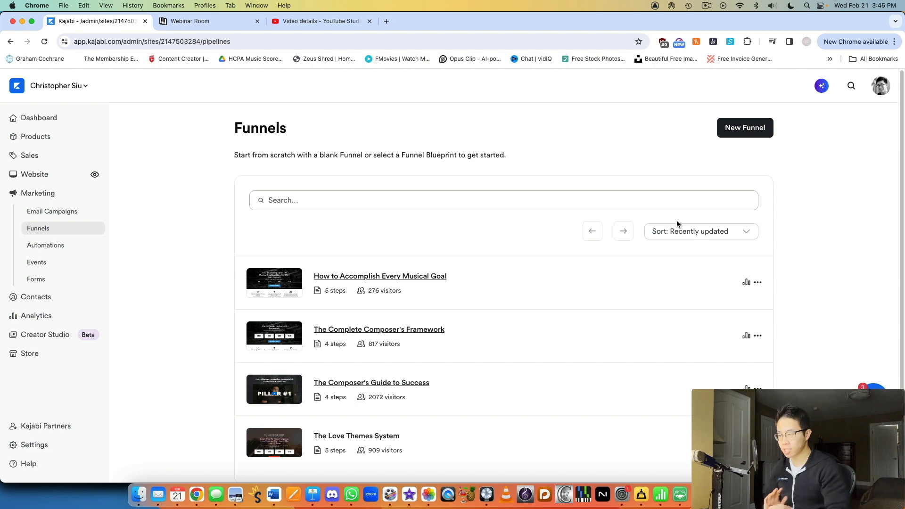
Step: Start a new funnel, look through the available blueprints and open the setup form of the Webinar blueprint
{"action": "left_click", "coordinate": [743, 133]}
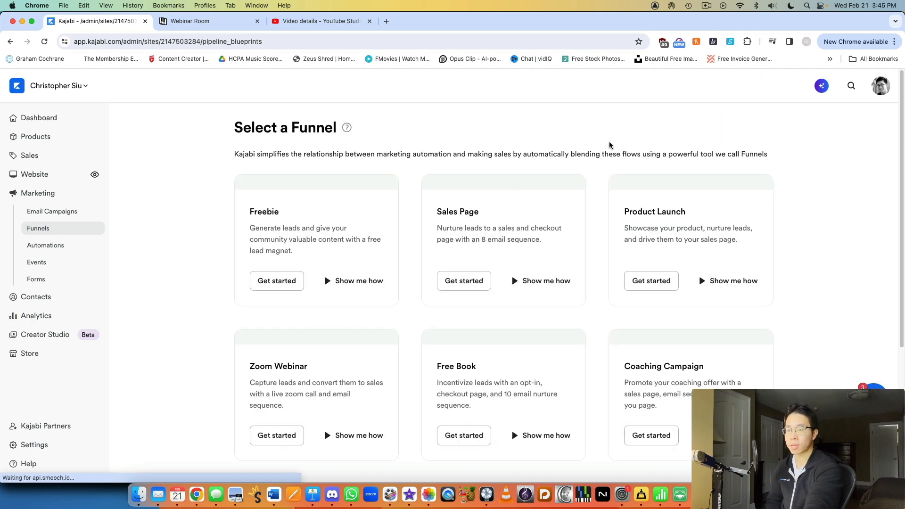
{"action": "scroll", "coordinate": [538, 219], "scroll_direction": "down", "scroll_amount": 6}
{"action": "scroll", "coordinate": [538, 220], "scroll_direction": "up", "scroll_amount": 4}
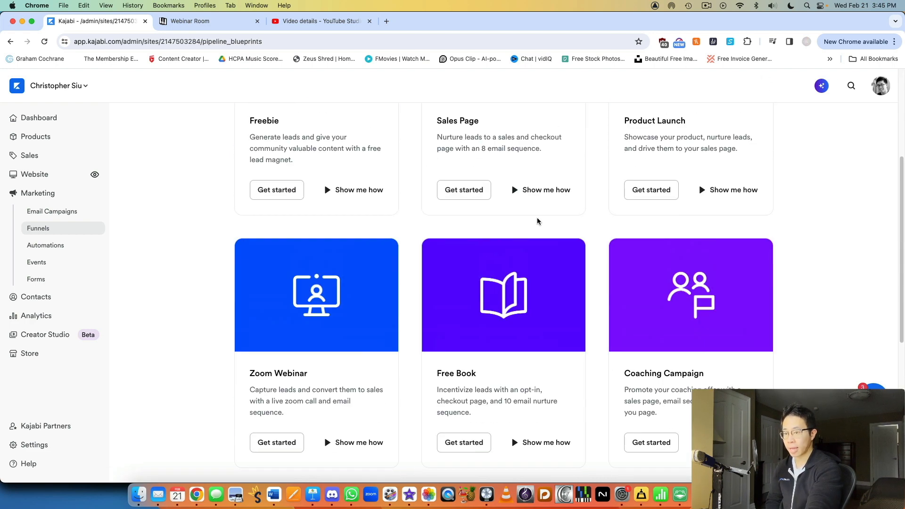
{"action": "scroll", "coordinate": [539, 218], "scroll_direction": "up", "scroll_amount": 4}
{"action": "scroll", "coordinate": [547, 219], "scroll_direction": "down", "scroll_amount": 10}
{"action": "left_click", "coordinate": [522, 430]}
{"action": "scroll", "coordinate": [514, 330], "scroll_direction": "down", "scroll_amount": 7}
{"action": "scroll", "coordinate": [621, 225], "scroll_direction": "down", "scroll_amount": 4}
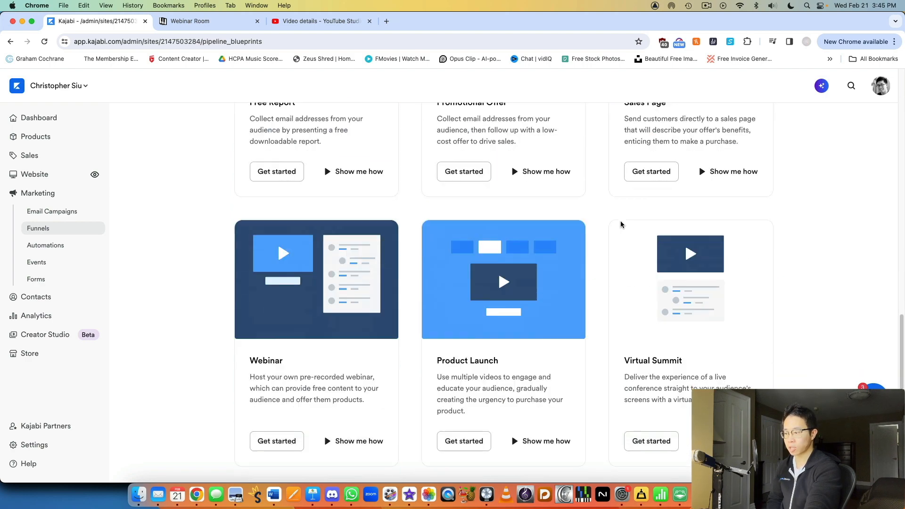
{"action": "scroll", "coordinate": [336, 288], "scroll_direction": "down", "scroll_amount": 5}
{"action": "scroll", "coordinate": [344, 292], "scroll_direction": "up", "scroll_amount": 7}
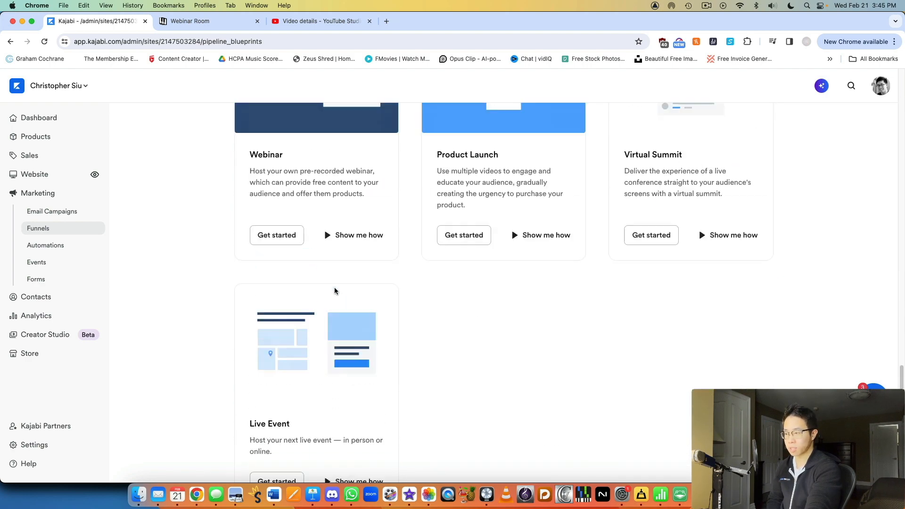
{"action": "scroll", "coordinate": [350, 294], "scroll_direction": "up", "scroll_amount": 2}
{"action": "scroll", "coordinate": [283, 368], "scroll_direction": "down", "scroll_amount": 6}
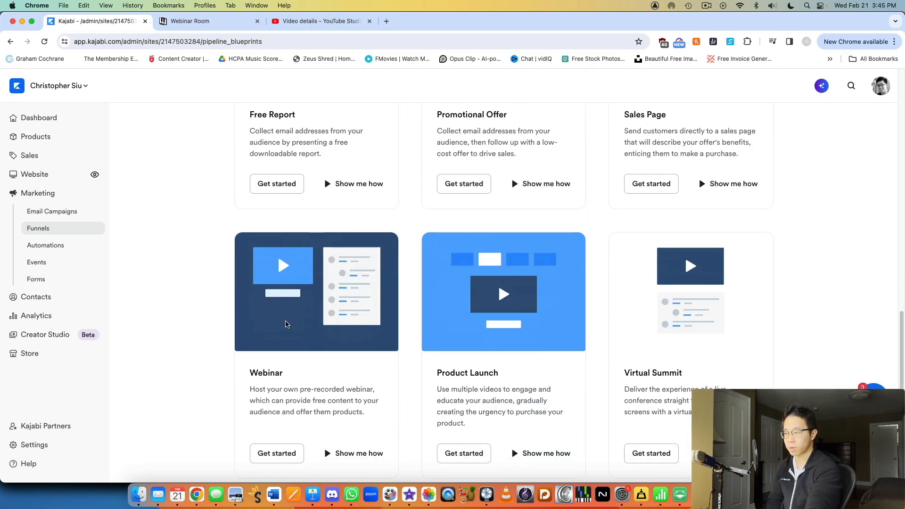
{"action": "left_click", "coordinate": [277, 385]}
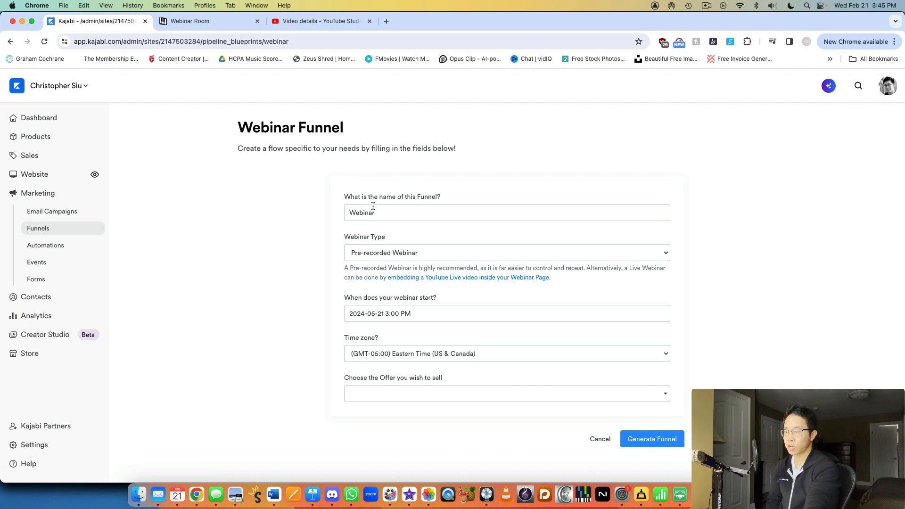
Step: Set the webinar type to Live Webinar (YouTube Live) and look at the start time and offer choices
{"action": "left_click", "coordinate": [373, 252]}
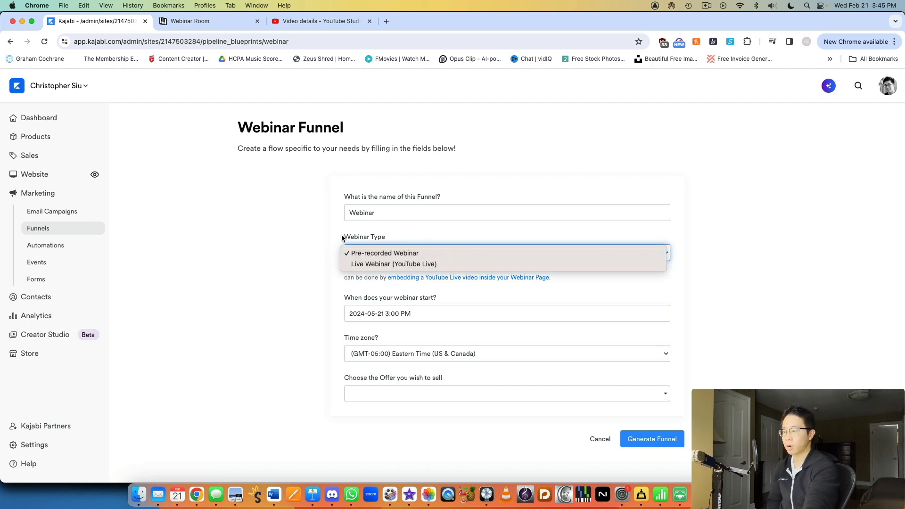
{"action": "left_click", "coordinate": [392, 265]}
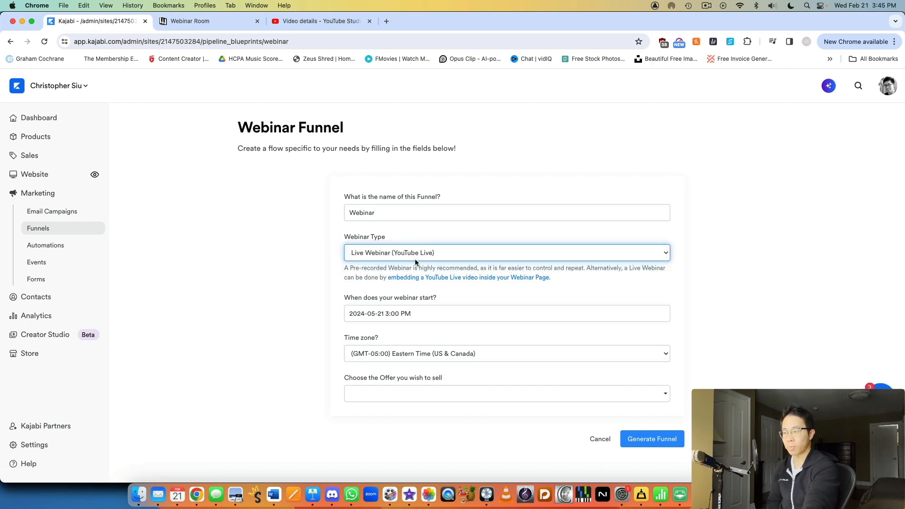
{"action": "left_click", "coordinate": [420, 314]}
{"action": "left_click", "coordinate": [287, 297]}
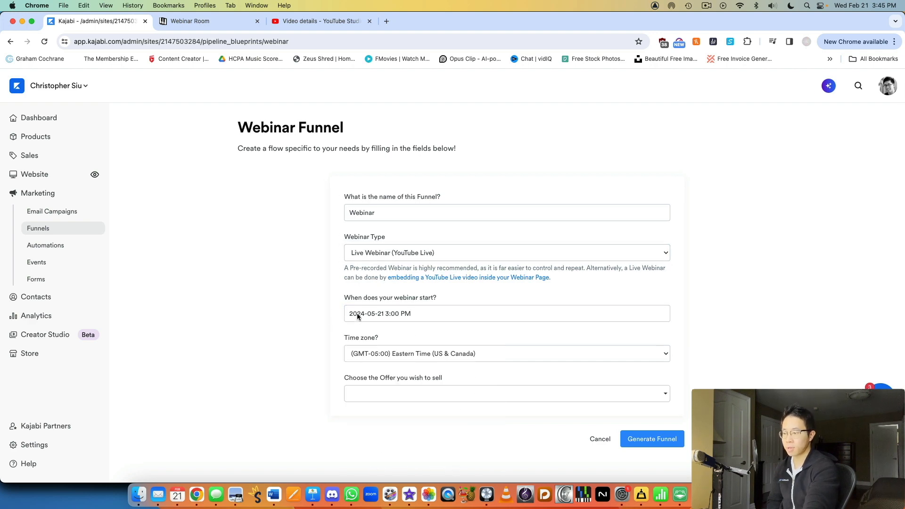
{"action": "left_click", "coordinate": [415, 396]}
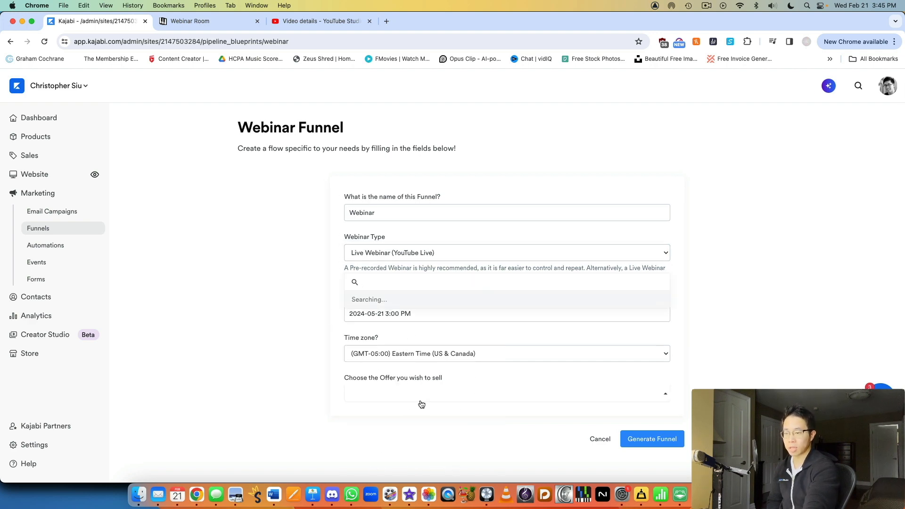
{"action": "left_click", "coordinate": [804, 262]}
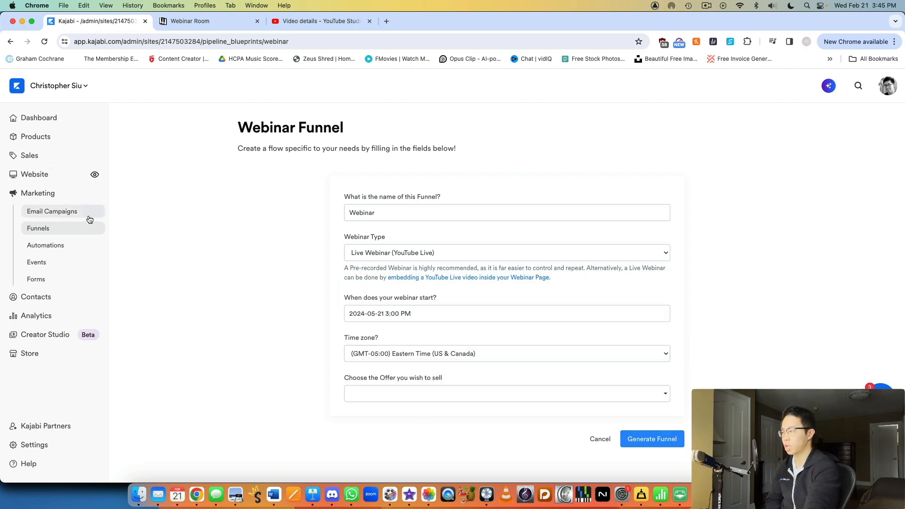
Step: Open the registration page of the "How to Accomplish Every Musical Goal" funnel and review its content from start to end
{"action": "left_click", "coordinate": [49, 228]}
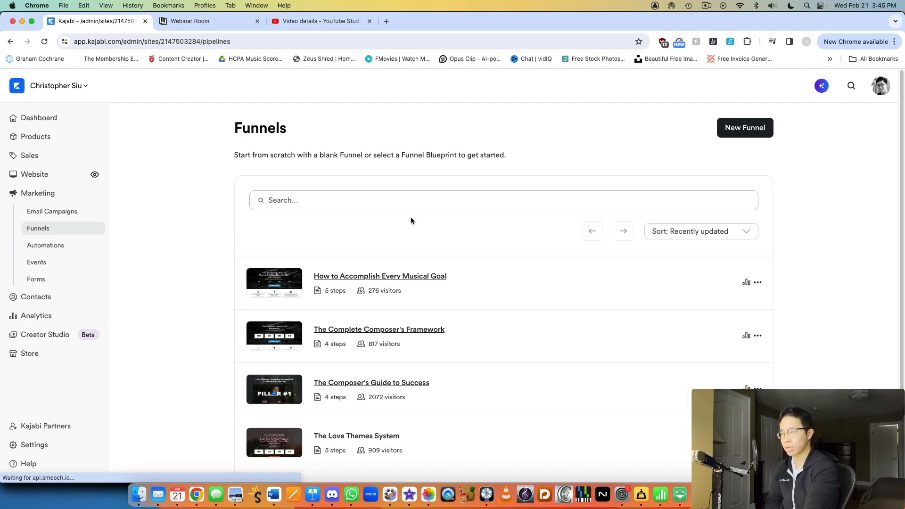
{"action": "left_click", "coordinate": [431, 278]}
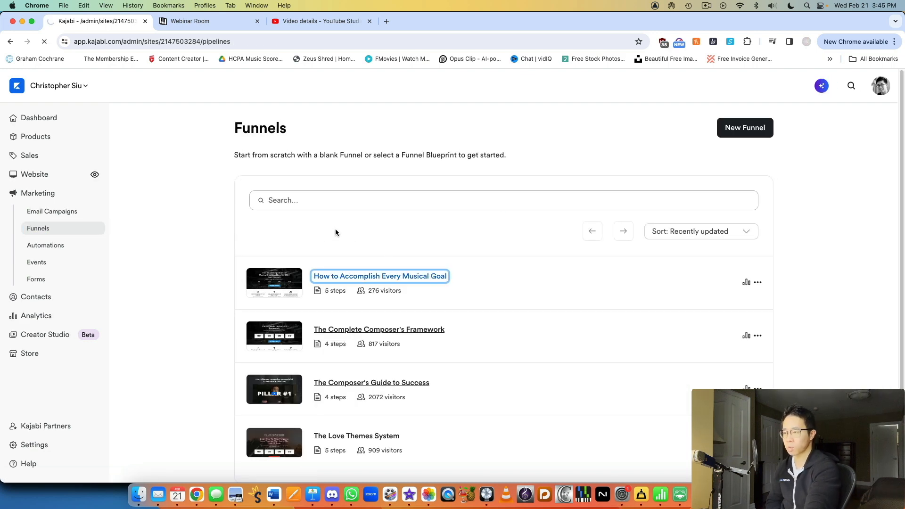
{"action": "left_click", "coordinate": [461, 181]}
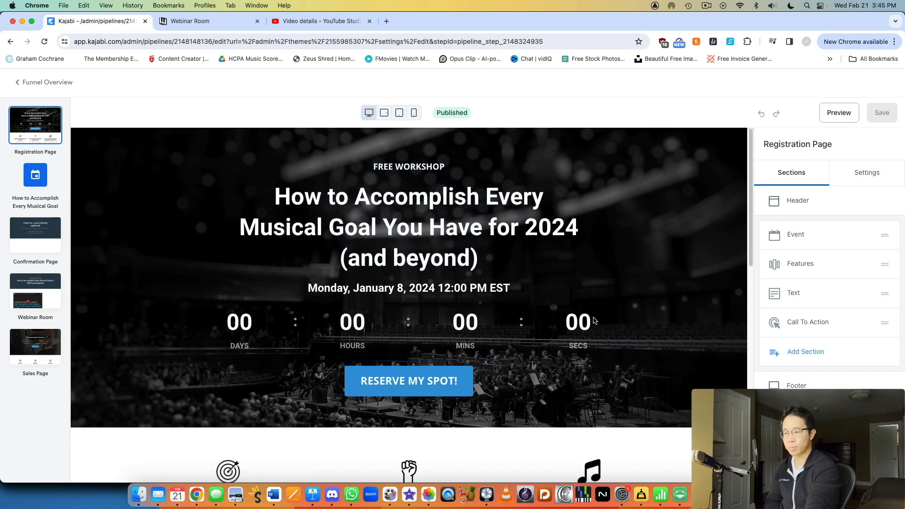
{"action": "scroll", "coordinate": [595, 321], "scroll_direction": "down", "scroll_amount": 5}
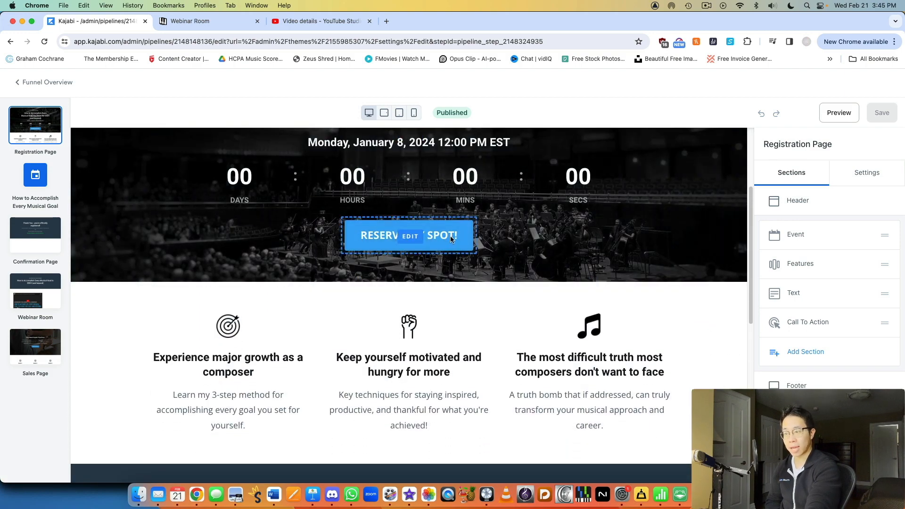
{"action": "scroll", "coordinate": [410, 257], "scroll_direction": "down", "scroll_amount": 4}
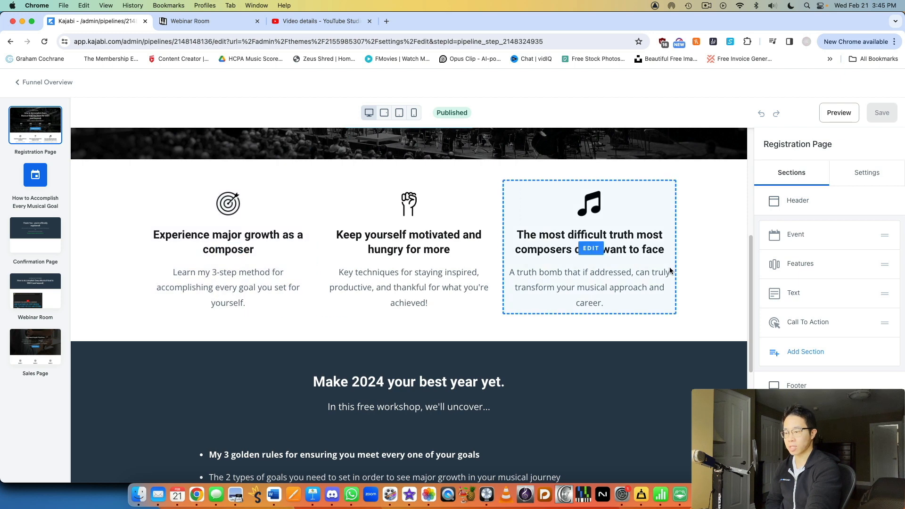
{"action": "scroll", "coordinate": [196, 216], "scroll_direction": "down", "scroll_amount": 7}
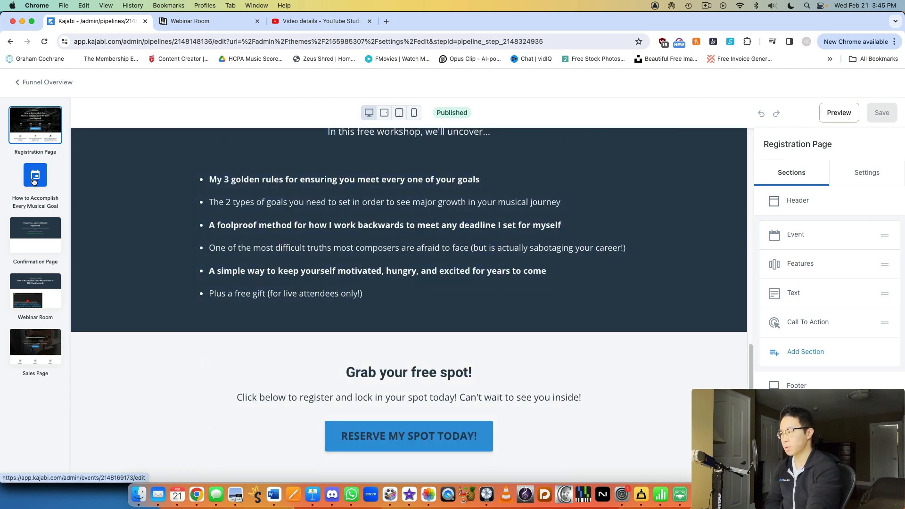
Step: Open the funnel's Webinar Room page and examine the embedded YouTube video and the chat area beside it
{"action": "left_click", "coordinate": [49, 299]}
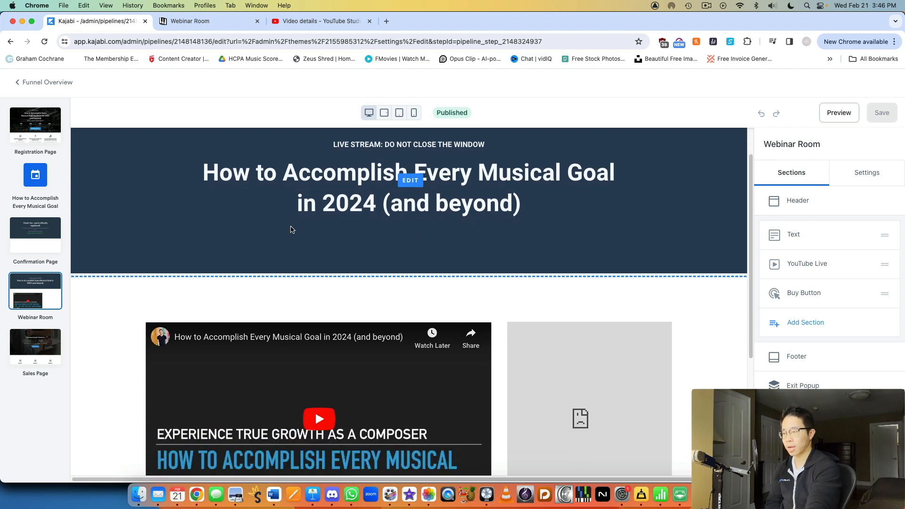
{"action": "scroll", "coordinate": [607, 194], "scroll_direction": "down", "scroll_amount": 4}
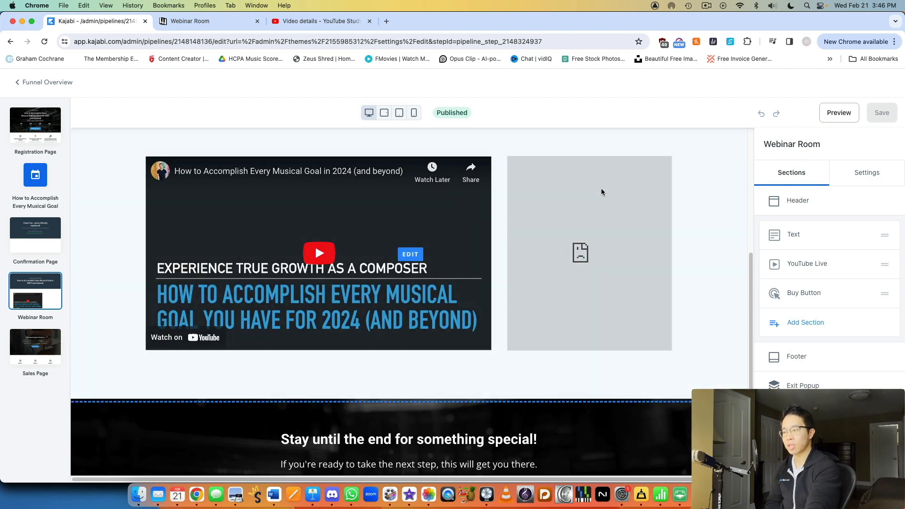
{"action": "scroll", "coordinate": [602, 192], "scroll_direction": "up", "scroll_amount": 1}
{"action": "scroll", "coordinate": [395, 243], "scroll_direction": "up", "scroll_amount": 1}
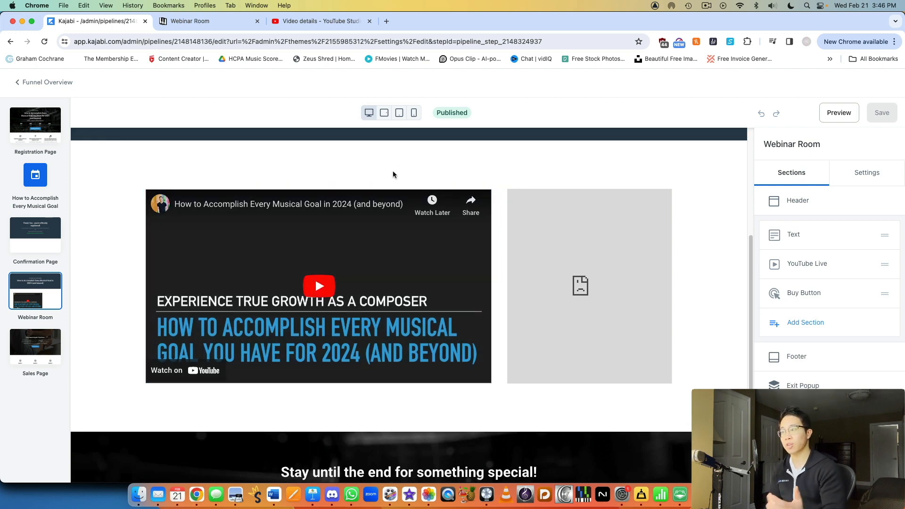
Step: Switch to YouTube Studio, view the creation options for going live, and examine the workshop video's details and visibility
{"action": "left_click", "coordinate": [320, 21]}
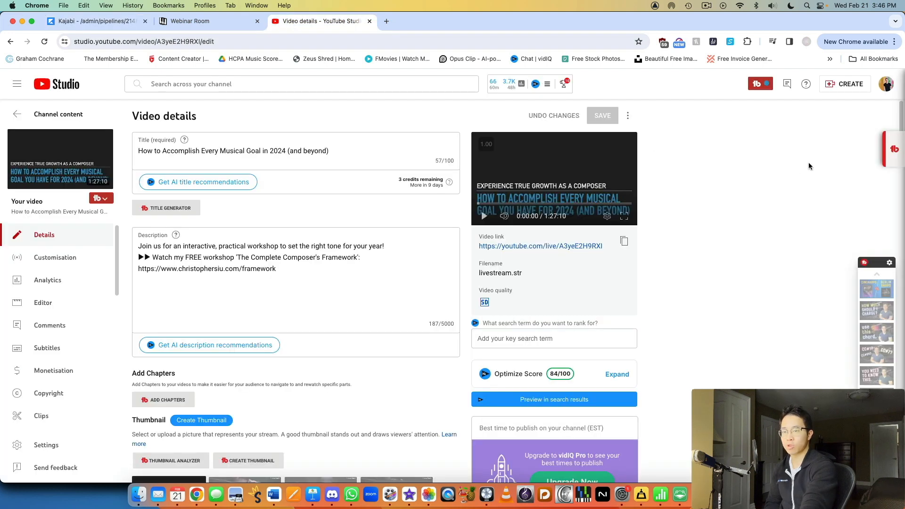
{"action": "left_click", "coordinate": [842, 83]}
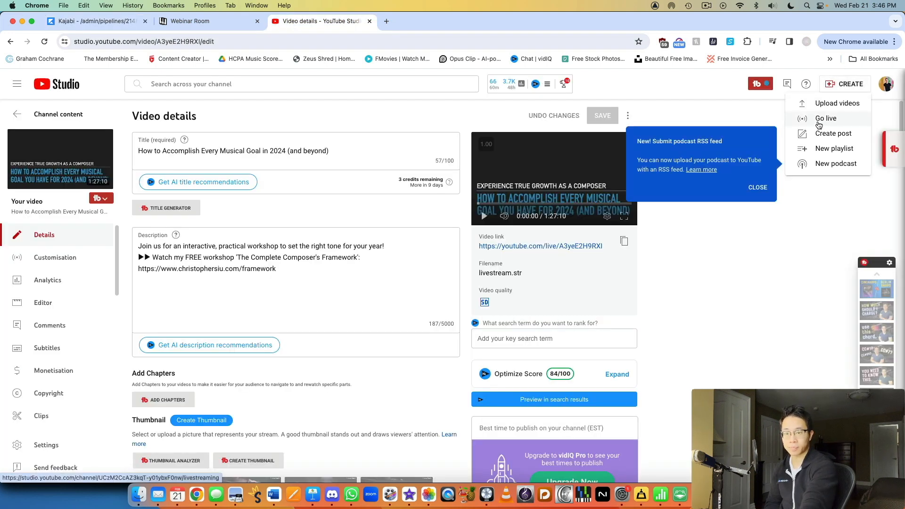
{"action": "left_click", "coordinate": [808, 215]}
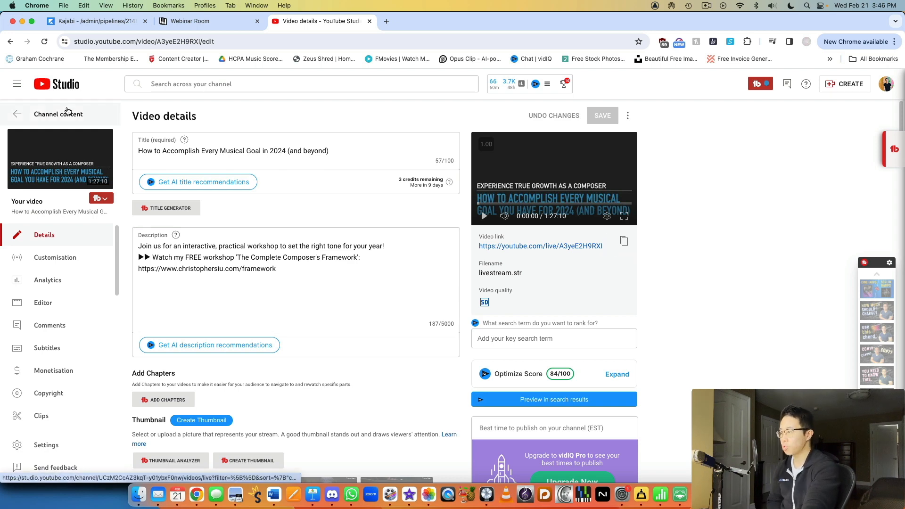
{"action": "scroll", "coordinate": [339, 240], "scroll_direction": "down", "scroll_amount": 4}
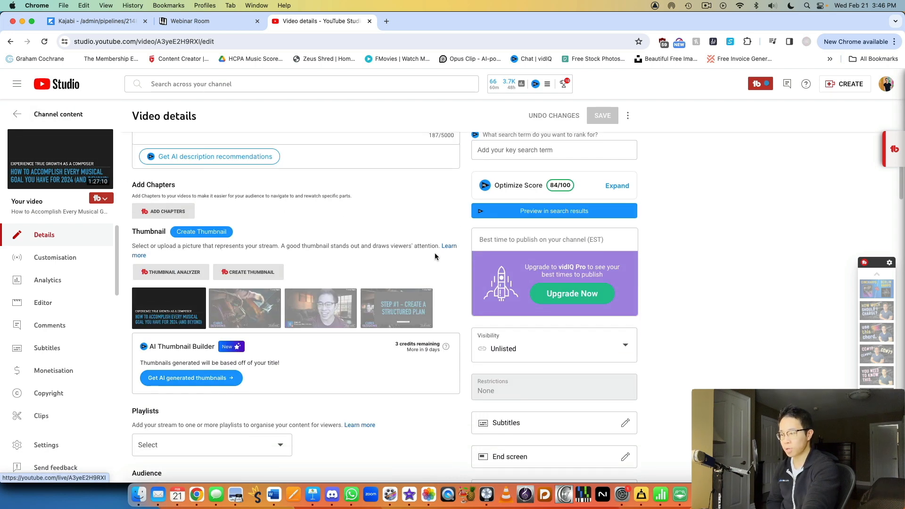
{"action": "scroll", "coordinate": [434, 255], "scroll_direction": "up", "scroll_amount": 4}
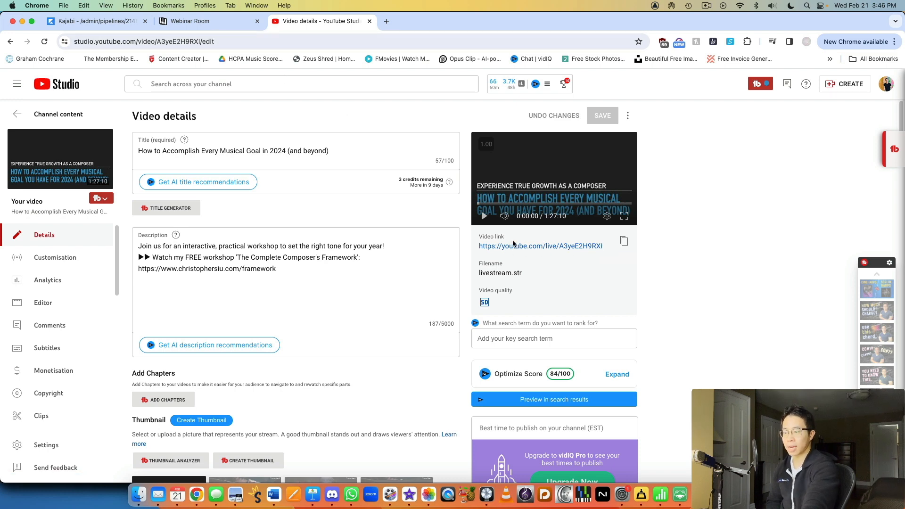
Step: Return to the Kajabi Webinar Room editor and open the YouTube Live section to inspect its Video ID
{"action": "left_click", "coordinate": [188, 21]}
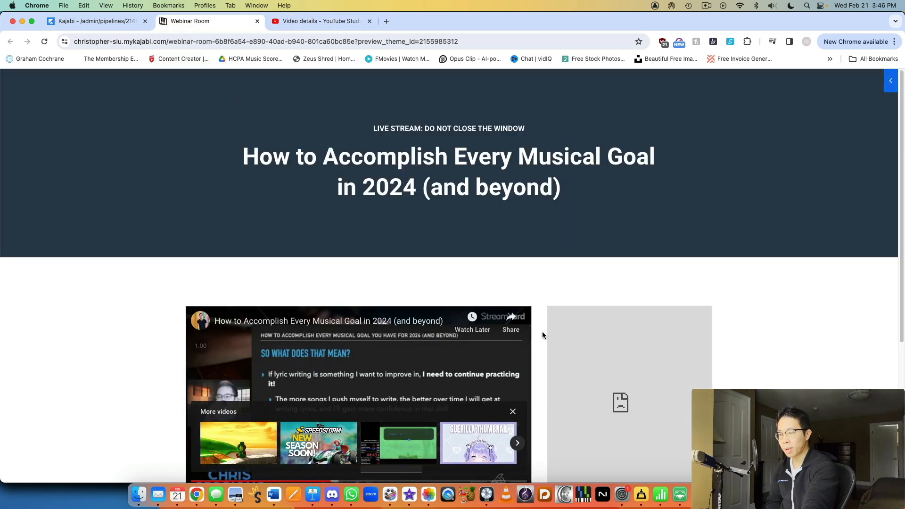
{"action": "left_click", "coordinate": [94, 21]}
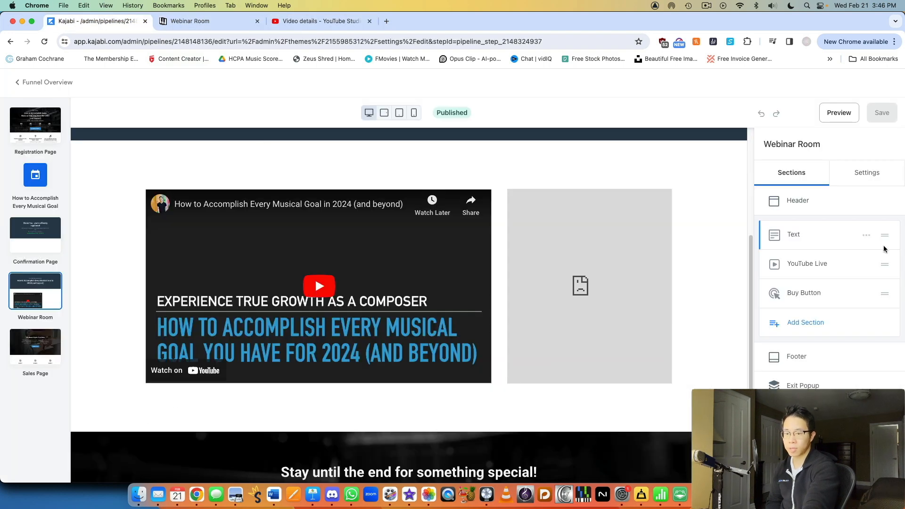
{"action": "left_click", "coordinate": [807, 264]}
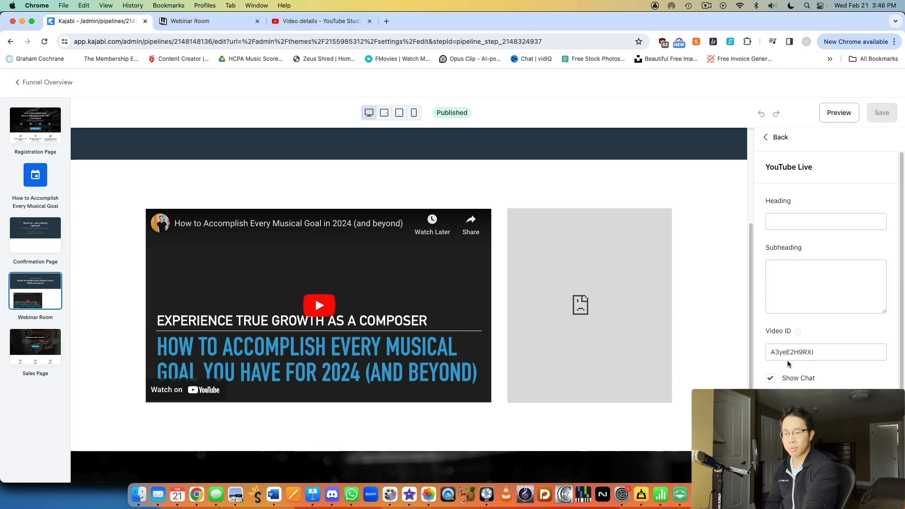
{"action": "left_click_drag", "start_coordinate": [771, 353], "coordinate": [820, 353]}
{"action": "left_click", "coordinate": [814, 359]}
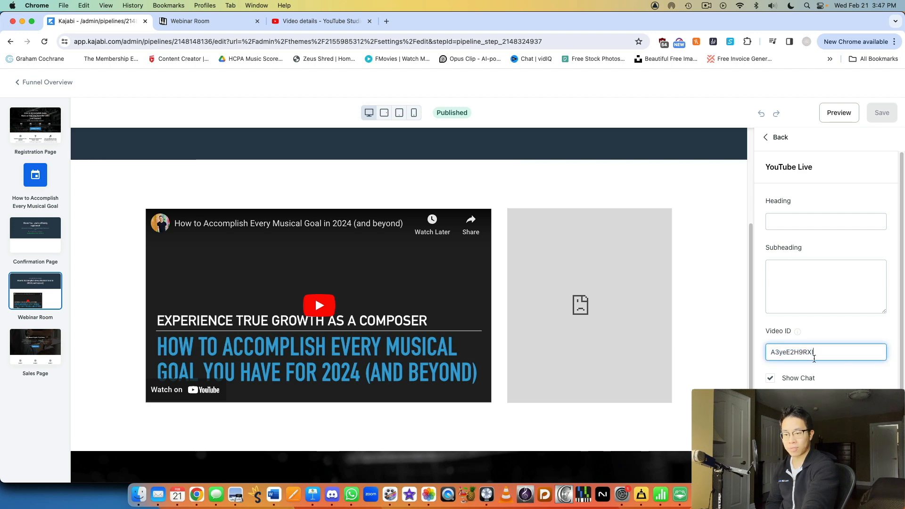
Step: Check the video link in YouTube Studio, and view the embedded stream in the Webinar Room preview
{"action": "left_click", "coordinate": [353, 21]}
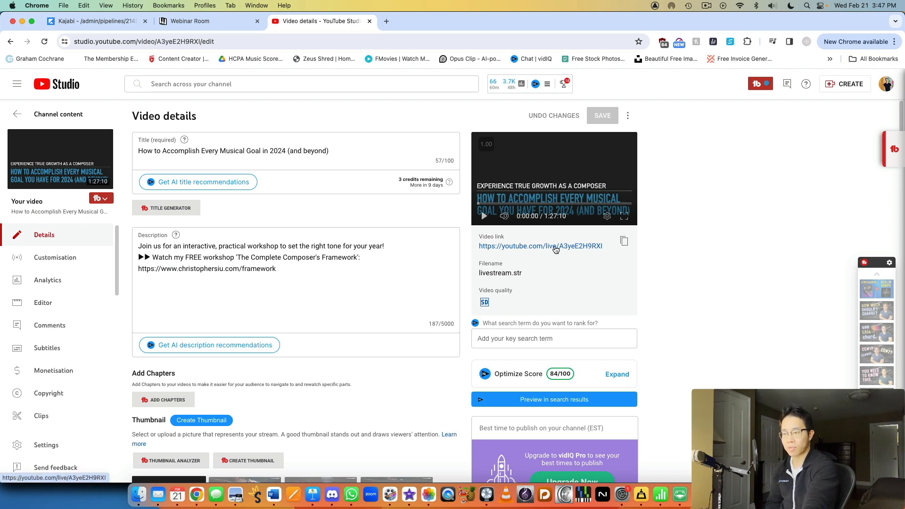
{"action": "left_click", "coordinate": [193, 21]}
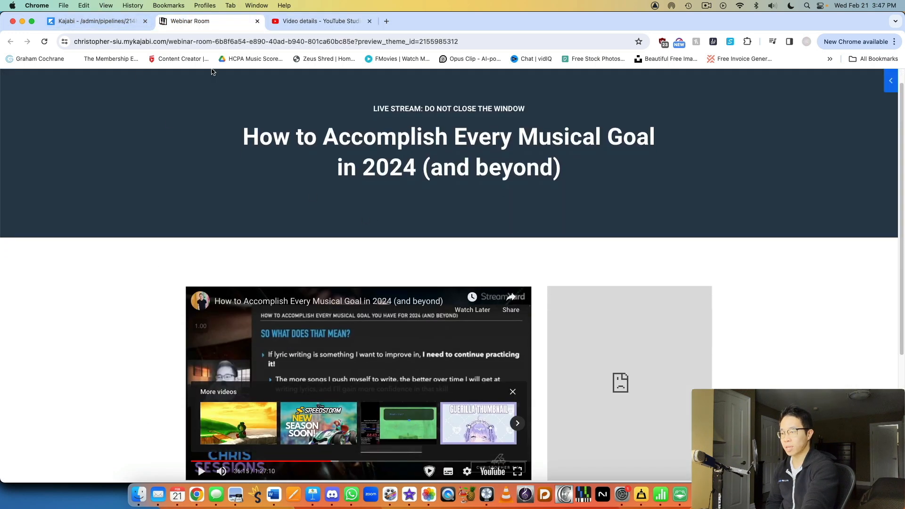
{"action": "scroll", "coordinate": [167, 101], "scroll_direction": "down", "scroll_amount": 2}
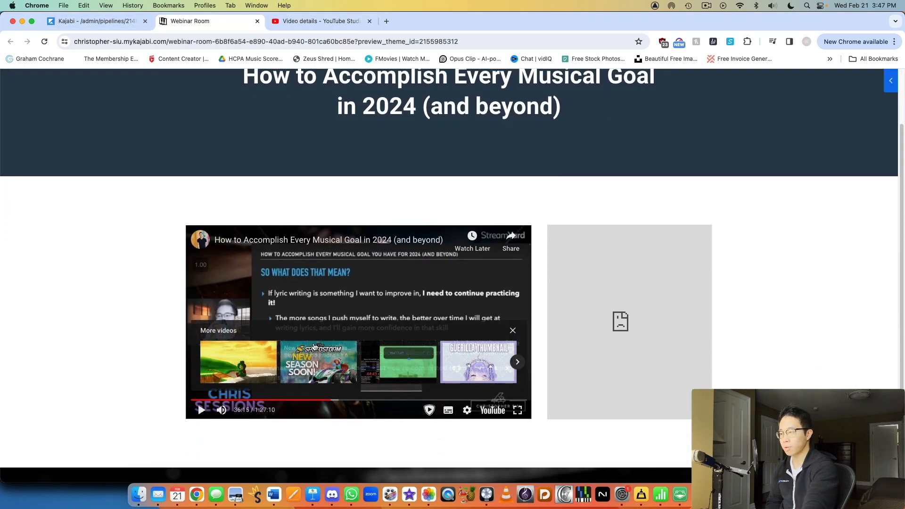
{"action": "scroll", "coordinate": [315, 347], "scroll_direction": "down", "scroll_amount": 1}
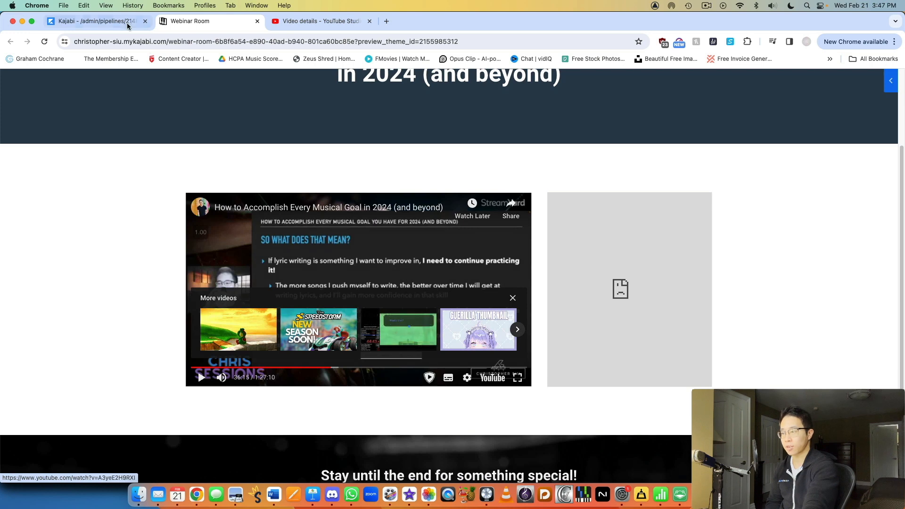
Step: Go back to the Kajabi page editor and look over the Webinar Room's video, chat area and surrounding sections
{"action": "left_click", "coordinate": [127, 24]}
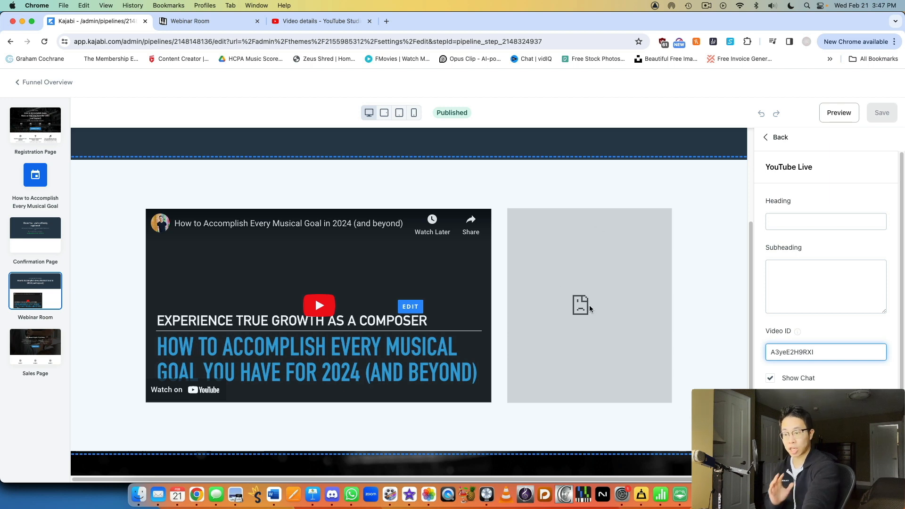
{"action": "scroll", "coordinate": [580, 293], "scroll_direction": "down", "scroll_amount": 3}
{"action": "scroll", "coordinate": [605, 246], "scroll_direction": "up", "scroll_amount": 6}
{"action": "scroll", "coordinate": [605, 246], "scroll_direction": "down", "scroll_amount": 5}
{"action": "scroll", "coordinate": [616, 250], "scroll_direction": "up", "scroll_amount": 2}
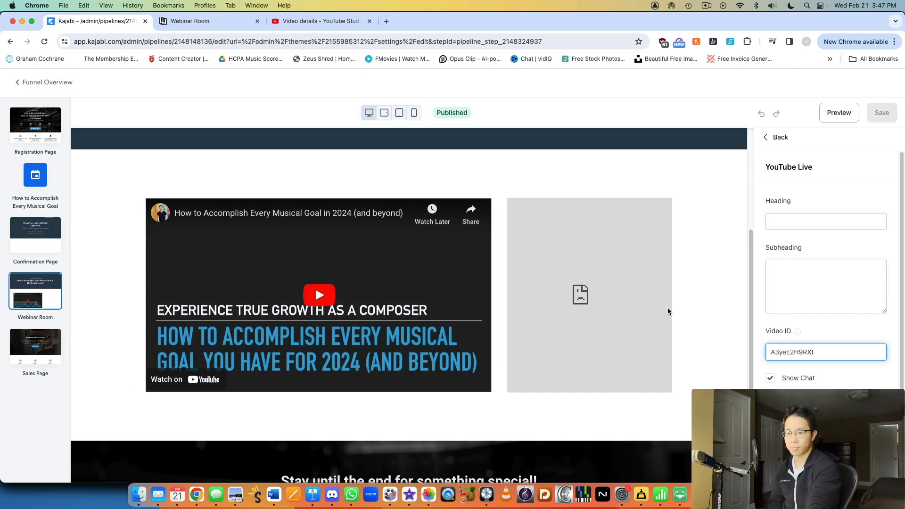
Step: Open the Buy Button section below the embedded stream and inspect its heading, button text and landing page action
{"action": "scroll", "coordinate": [669, 309], "scroll_direction": "down", "scroll_amount": 3}
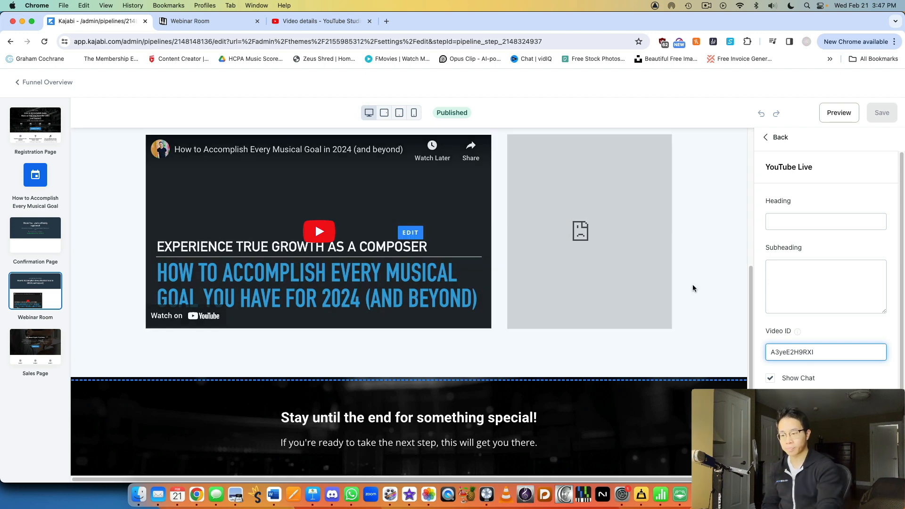
{"action": "left_click", "coordinate": [716, 384]}
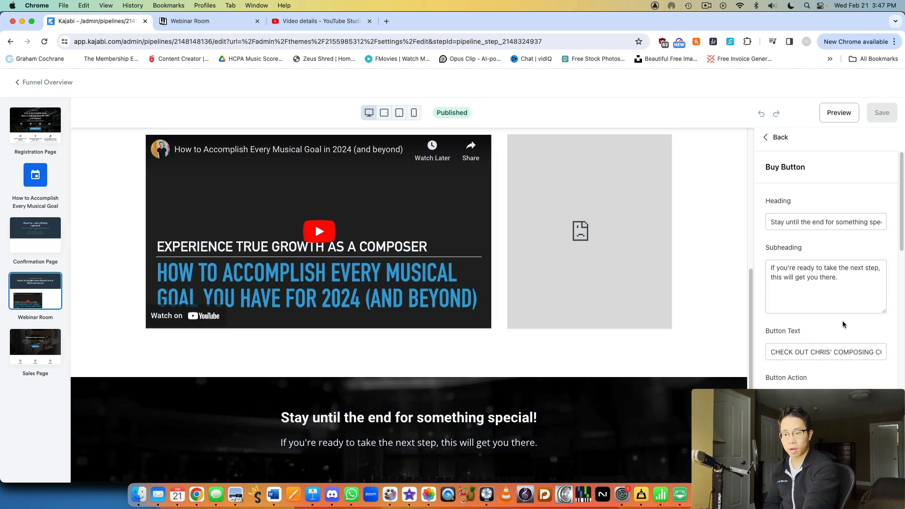
{"action": "scroll", "coordinate": [842, 323], "scroll_direction": "down", "scroll_amount": 5}
{"action": "scroll", "coordinate": [843, 325], "scroll_direction": "up", "scroll_amount": 5}
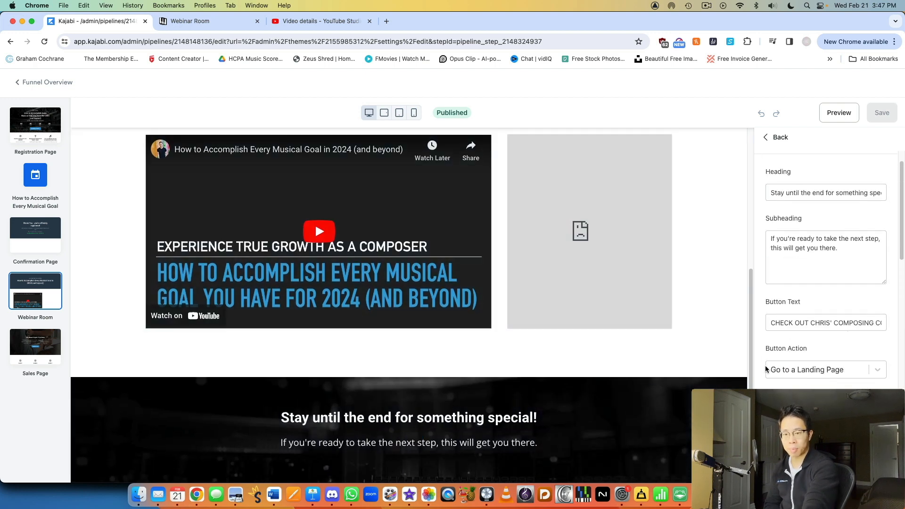
{"action": "scroll", "coordinate": [796, 325], "scroll_direction": "up", "scroll_amount": 1}
{"action": "left_click_drag", "start_coordinate": [769, 324], "coordinate": [904, 326]}
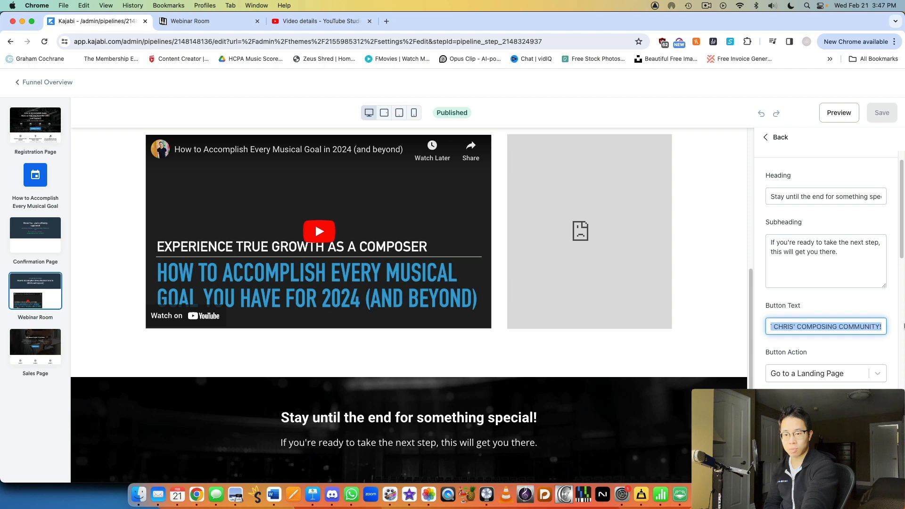
{"action": "left_click", "coordinate": [861, 325]}
{"action": "scroll", "coordinate": [801, 311], "scroll_direction": "down", "scroll_amount": 2}
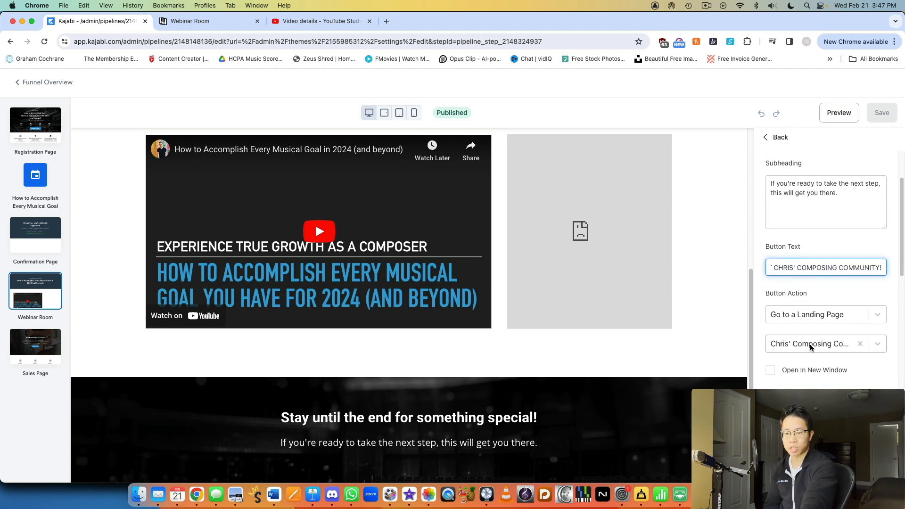
Step: Examine the Buy Button's Time Reveal event and offset settings, along with its button style, size and width options
{"action": "scroll", "coordinate": [810, 347], "scroll_direction": "down", "scroll_amount": 5}
{"action": "scroll", "coordinate": [814, 327], "scroll_direction": "down", "scroll_amount": 5}
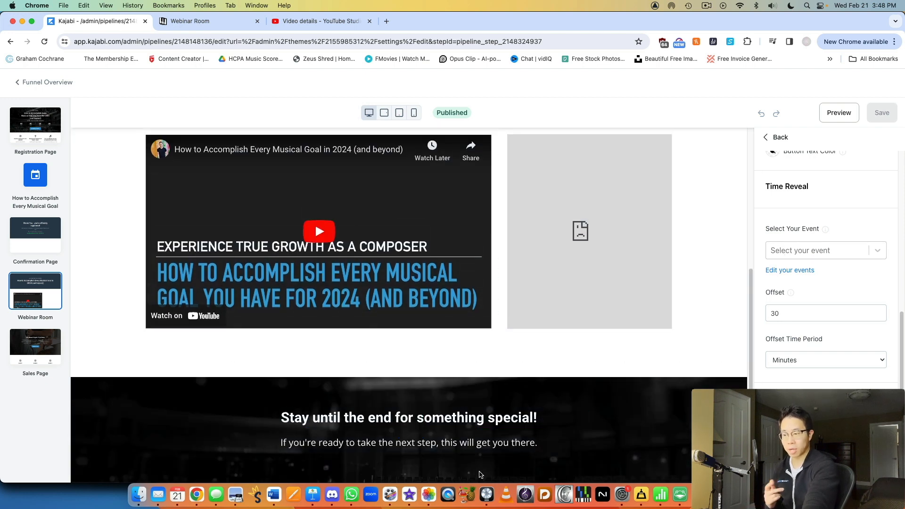
{"action": "scroll", "coordinate": [561, 398], "scroll_direction": "down", "scroll_amount": 1}
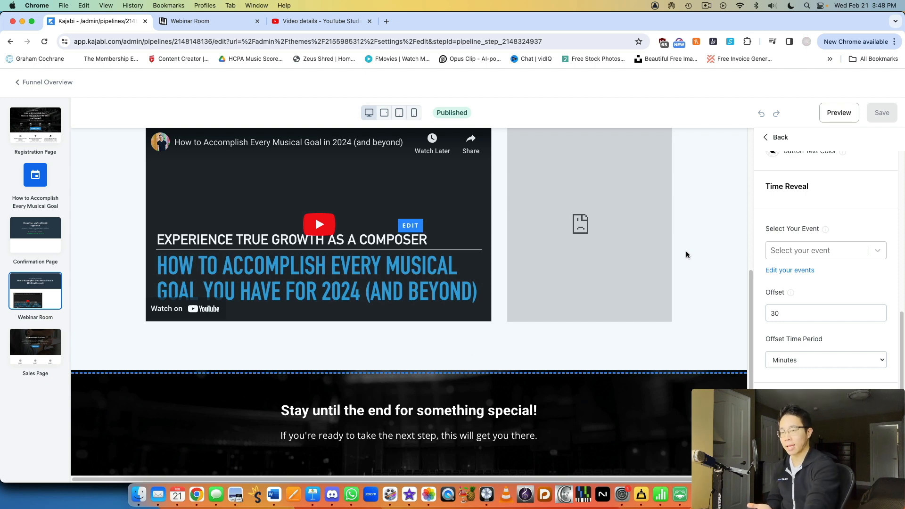
{"action": "scroll", "coordinate": [415, 471], "scroll_direction": "up", "scroll_amount": 1}
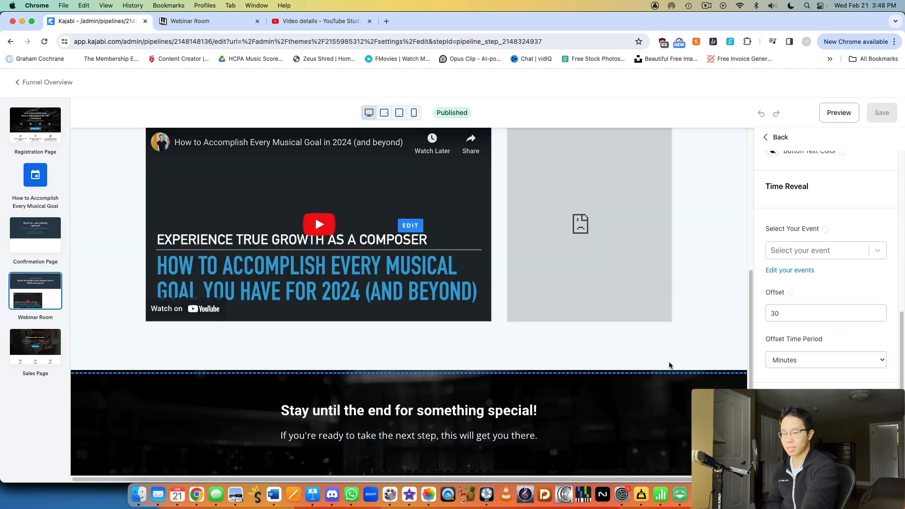
{"action": "scroll", "coordinate": [831, 385], "scroll_direction": "down", "scroll_amount": 5}
{"action": "scroll", "coordinate": [840, 376], "scroll_direction": "up", "scroll_amount": 10}
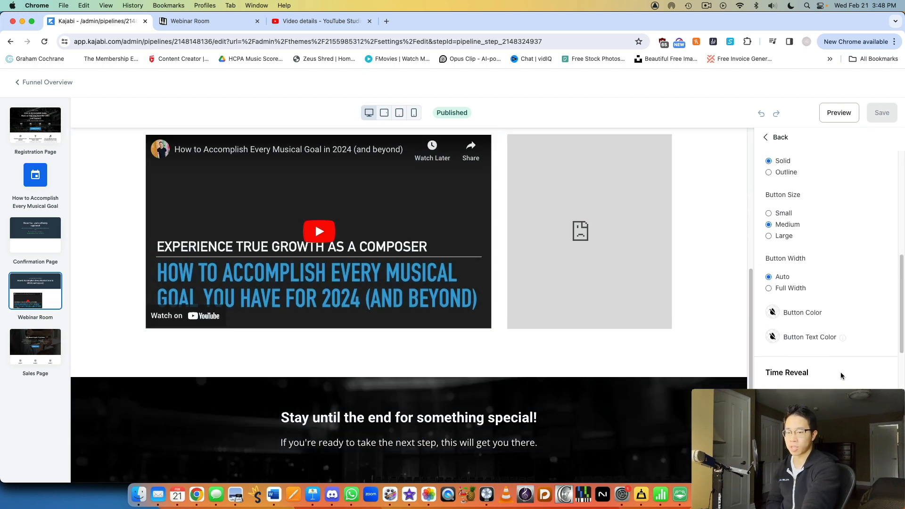
{"action": "scroll", "coordinate": [632, 419], "scroll_direction": "up", "scroll_amount": 5}
{"action": "scroll", "coordinate": [622, 404], "scroll_direction": "down", "scroll_amount": 5}
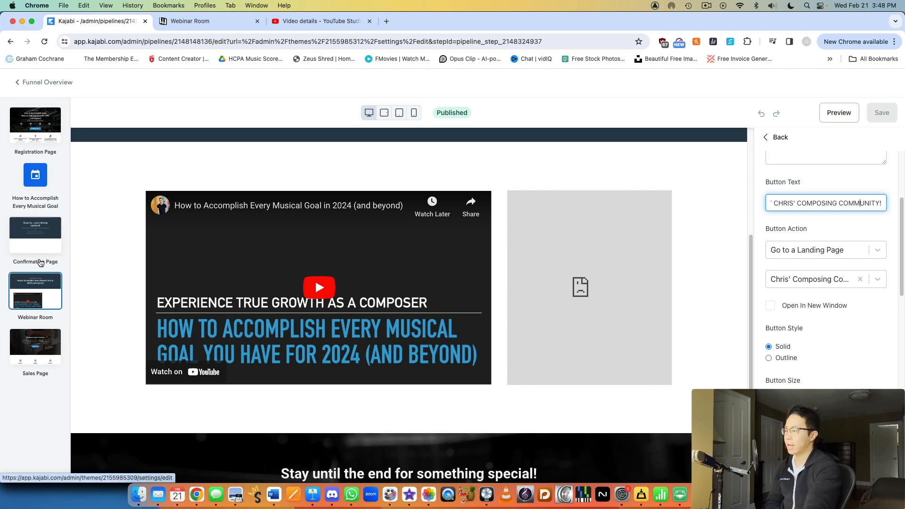
Step: Check the video link in YouTube Studio, then reopen the Webinar Room's YouTube Live section in Kajabi to view its Video ID and chat option
{"action": "left_click", "coordinate": [354, 21]}
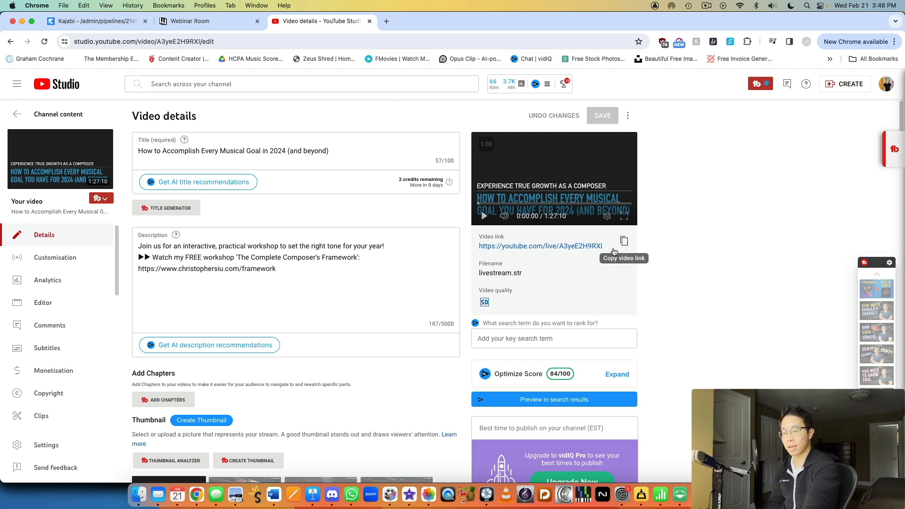
{"action": "left_click", "coordinate": [181, 20]}
{"action": "left_click", "coordinate": [108, 21]}
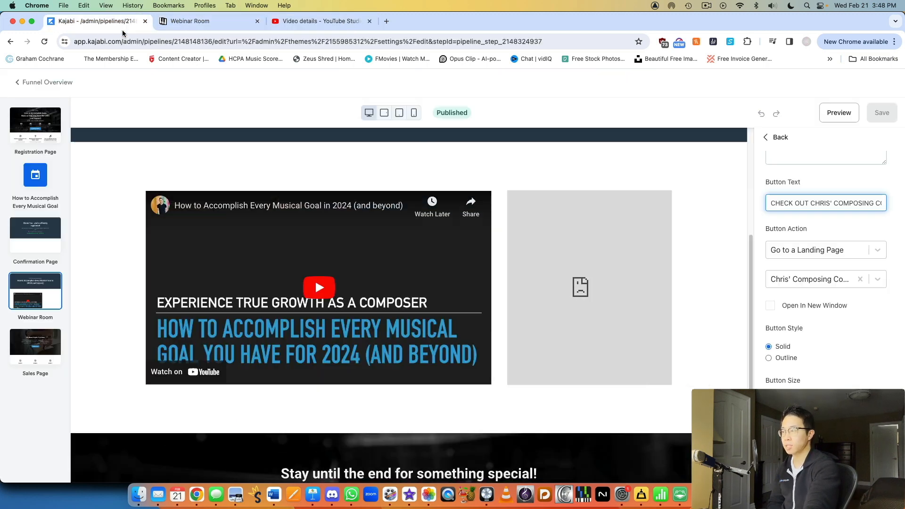
{"action": "scroll", "coordinate": [751, 238], "scroll_direction": "up", "scroll_amount": 2}
{"action": "left_click", "coordinate": [730, 236]}
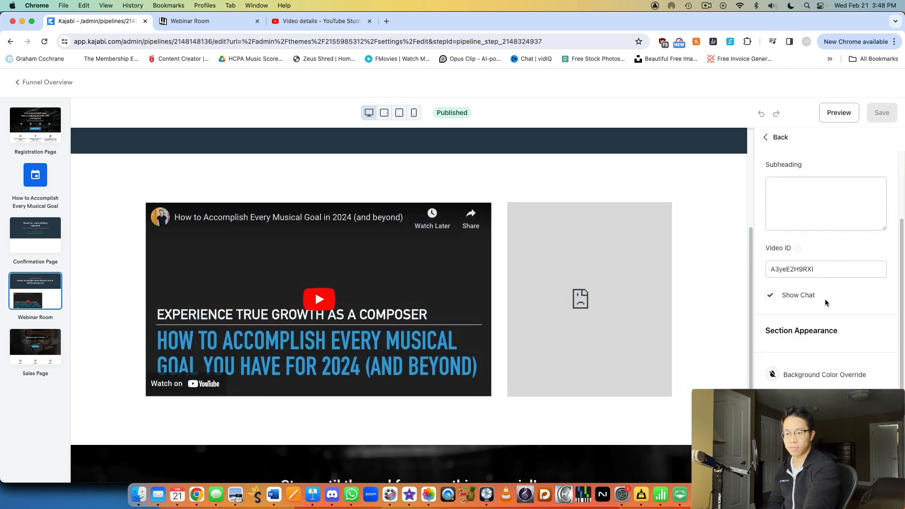
{"action": "scroll", "coordinate": [815, 286], "scroll_direction": "up", "scroll_amount": 3}
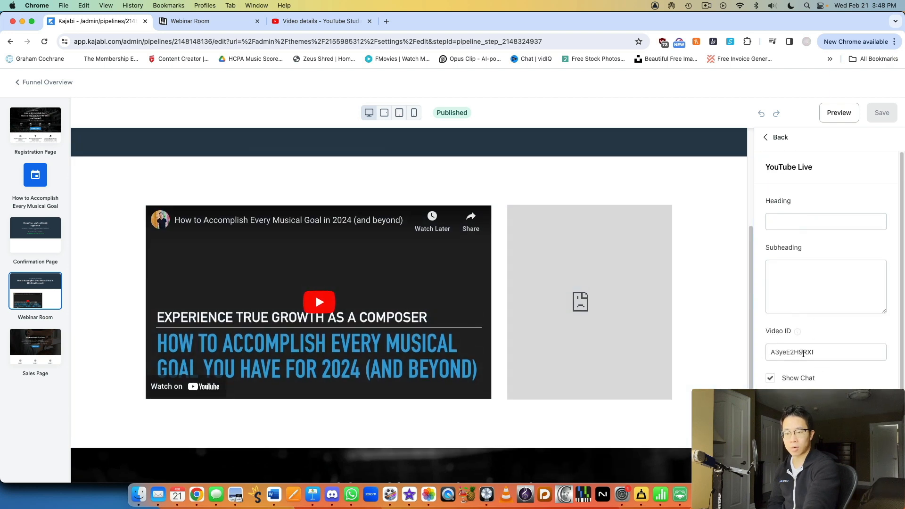